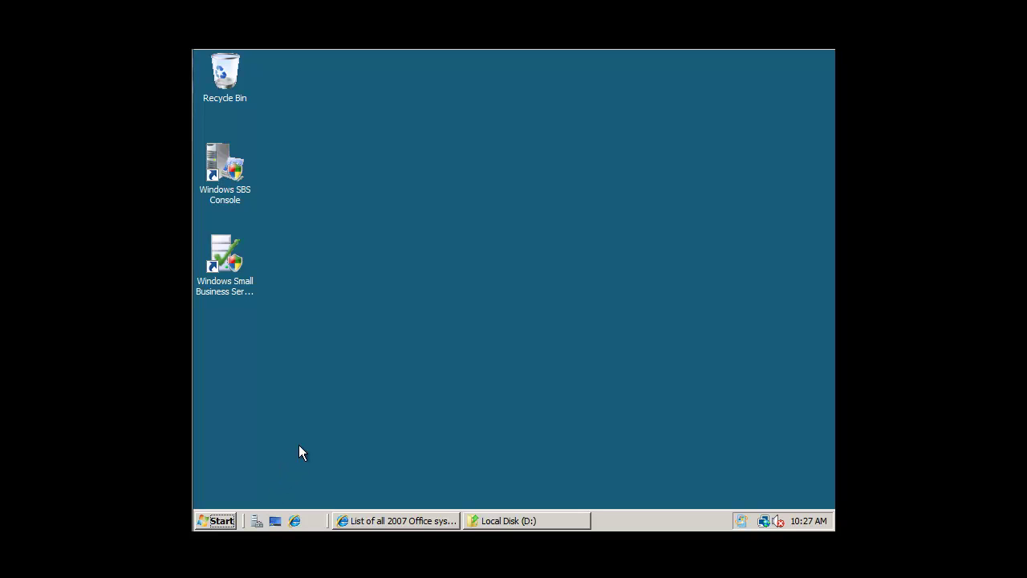
Launch SharePoint 3.0 Central Administration from Administrative Tools and approve the User Account Control prompt
{"action": "left_click", "coordinate": [228, 522]}
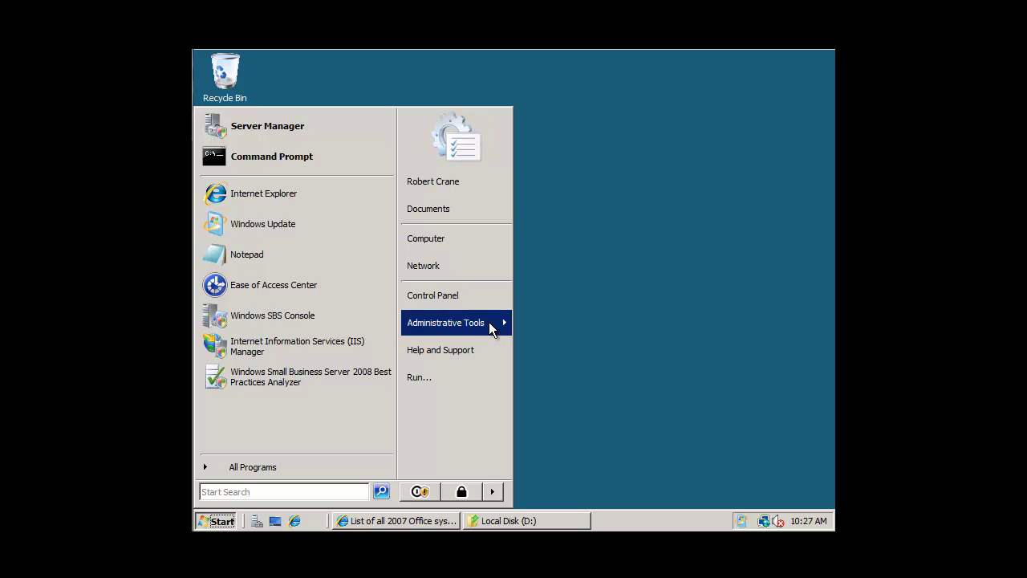
{"action": "mouse_move", "coordinate": [488, 322]}
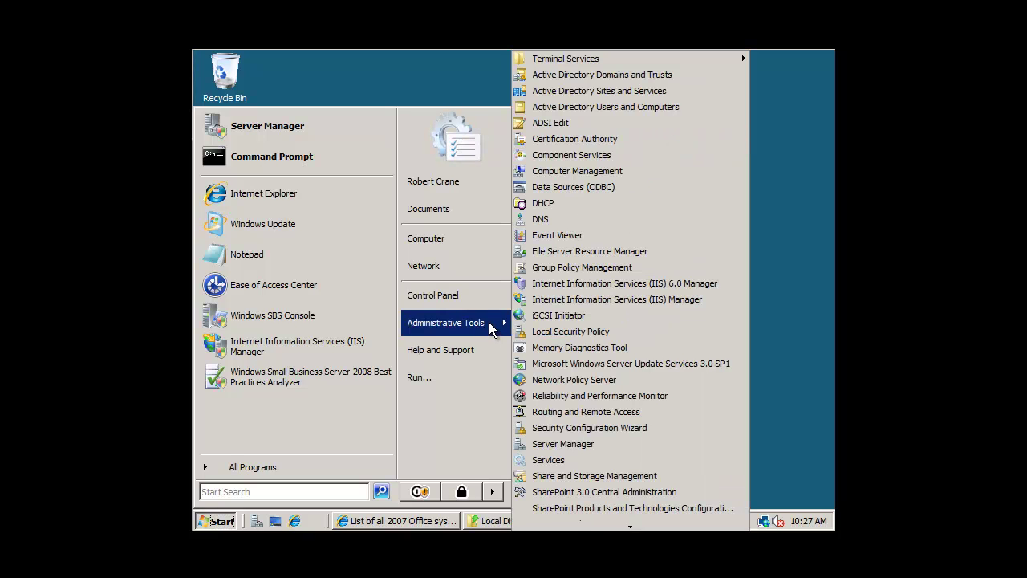
{"action": "left_click", "coordinate": [652, 495]}
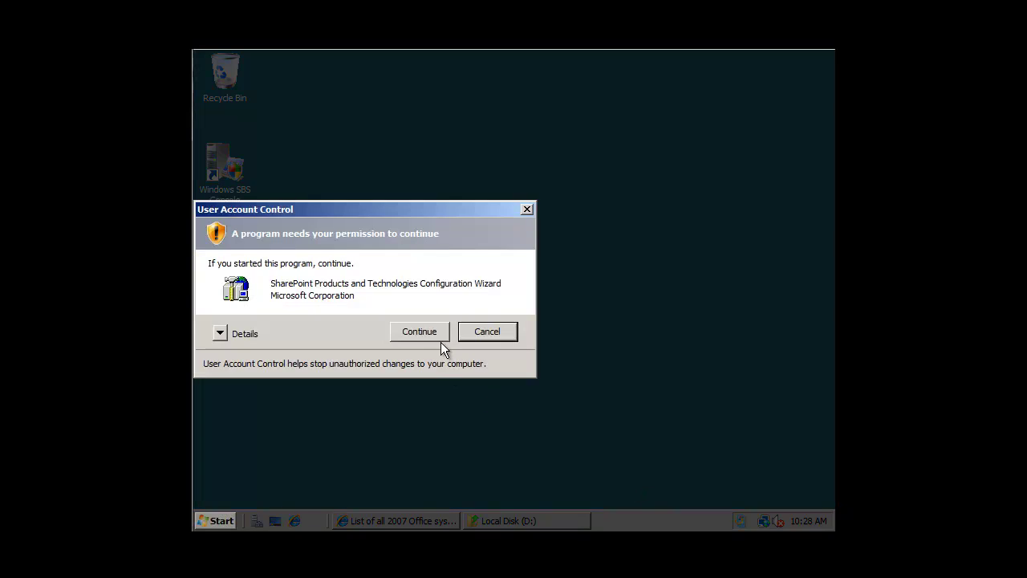
{"action": "left_click", "coordinate": [419, 332]}
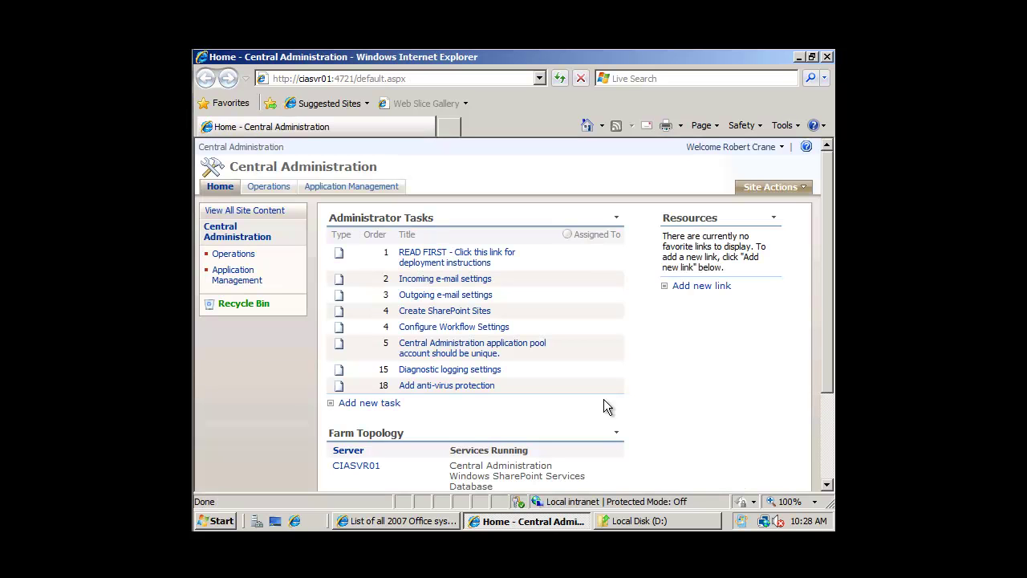
Read farm version 12.0.0.6421 under Operations > Servers in farm, then close Internet Explorer
{"action": "left_click", "coordinate": [276, 188]}
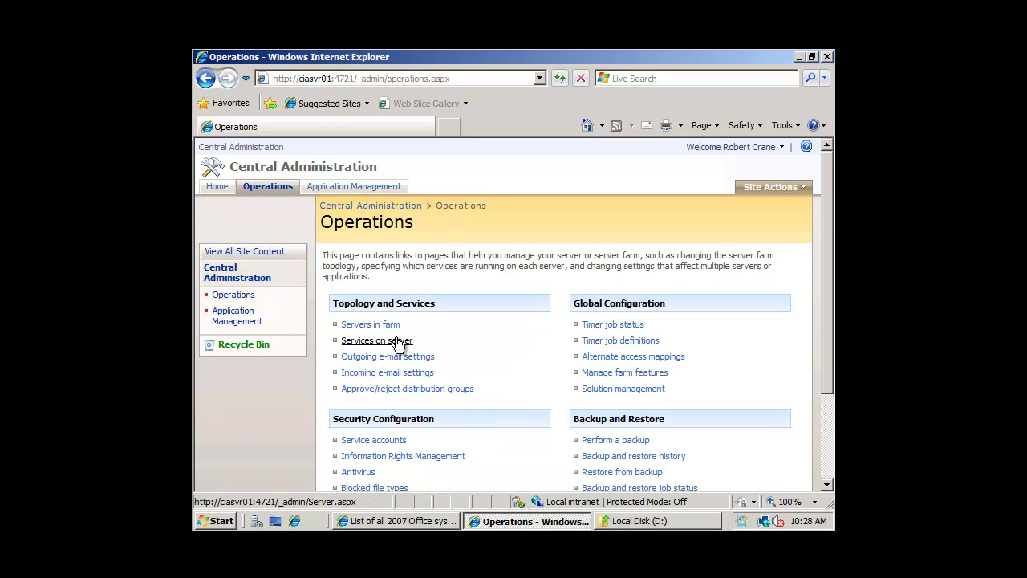
{"action": "left_click", "coordinate": [392, 326]}
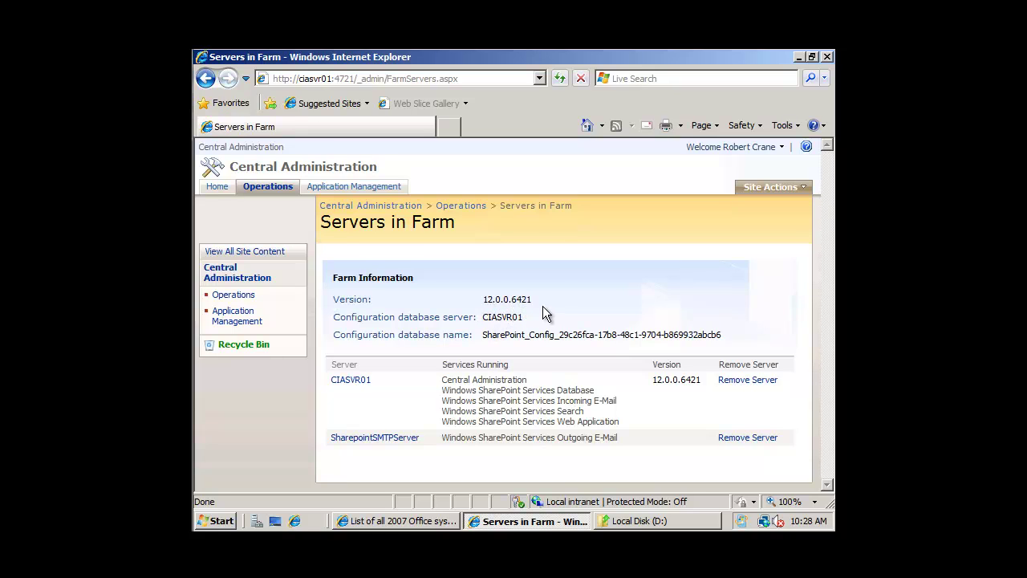
{"action": "left_click", "coordinate": [828, 58]}
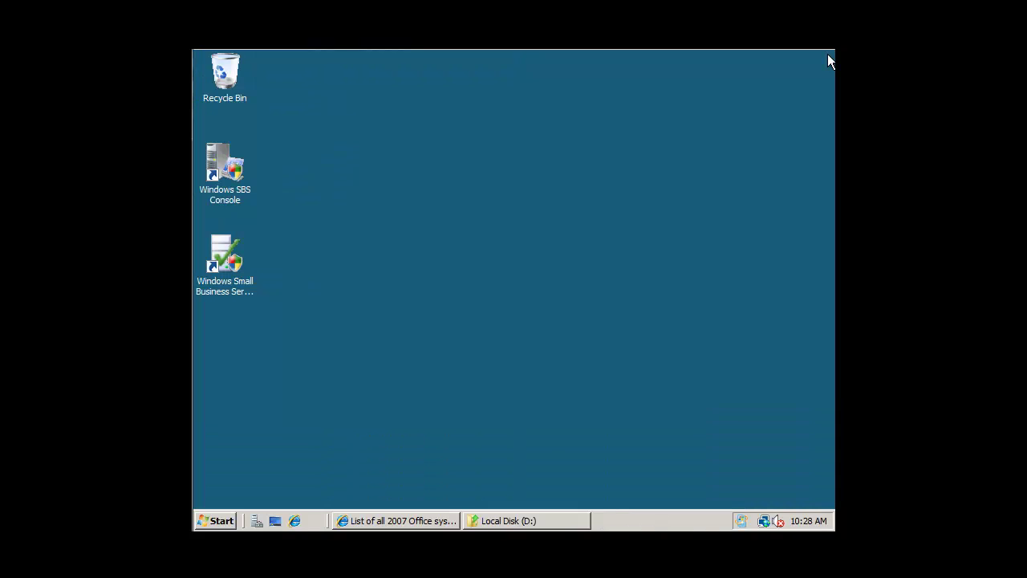
Review the 64-bit SP3 download details (KB2526305, x64, 34.0 MB), then close the browser
{"action": "left_click", "coordinate": [440, 522]}
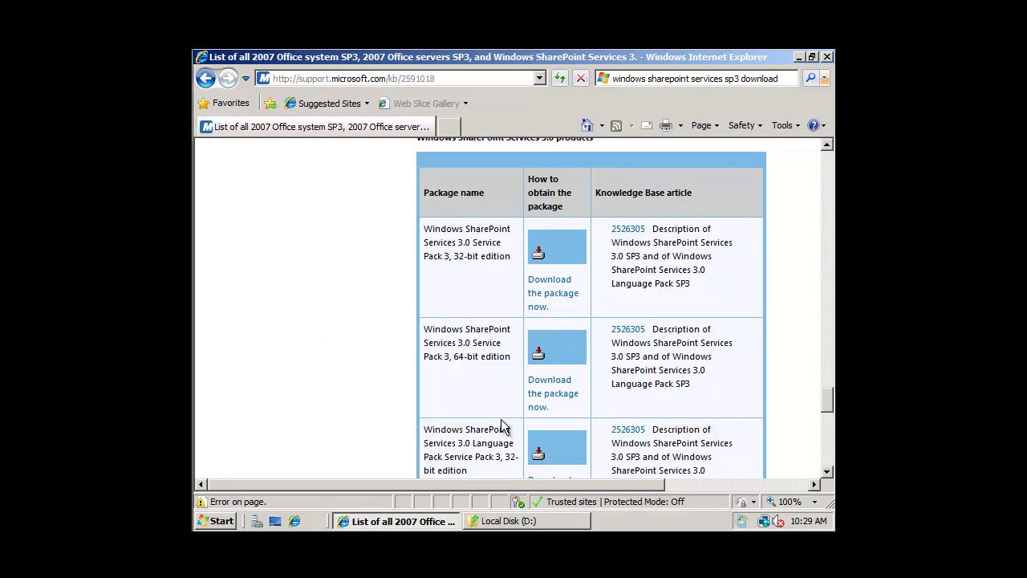
{"action": "left_click", "coordinate": [566, 393]}
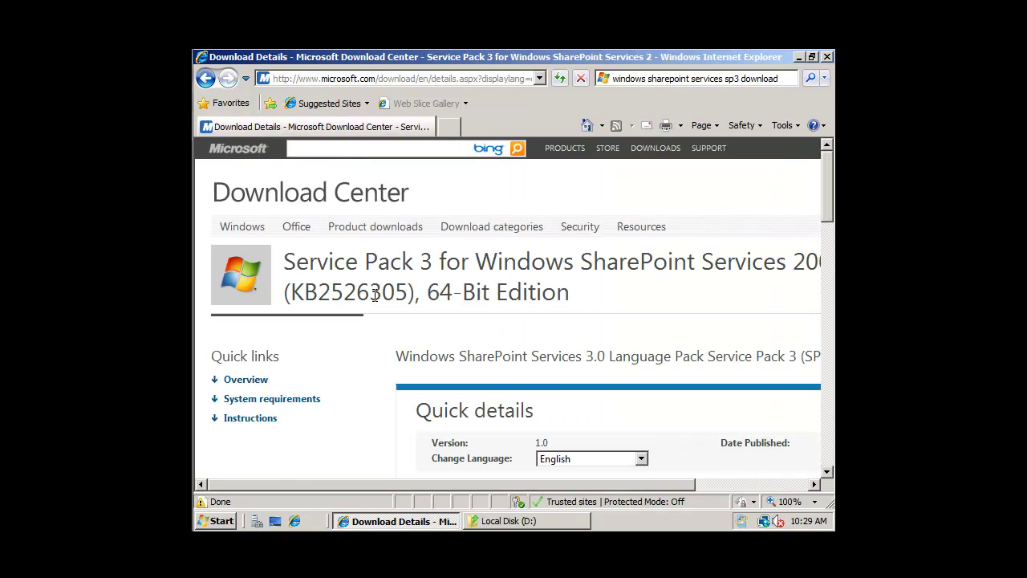
{"action": "left_click", "coordinate": [828, 473]}
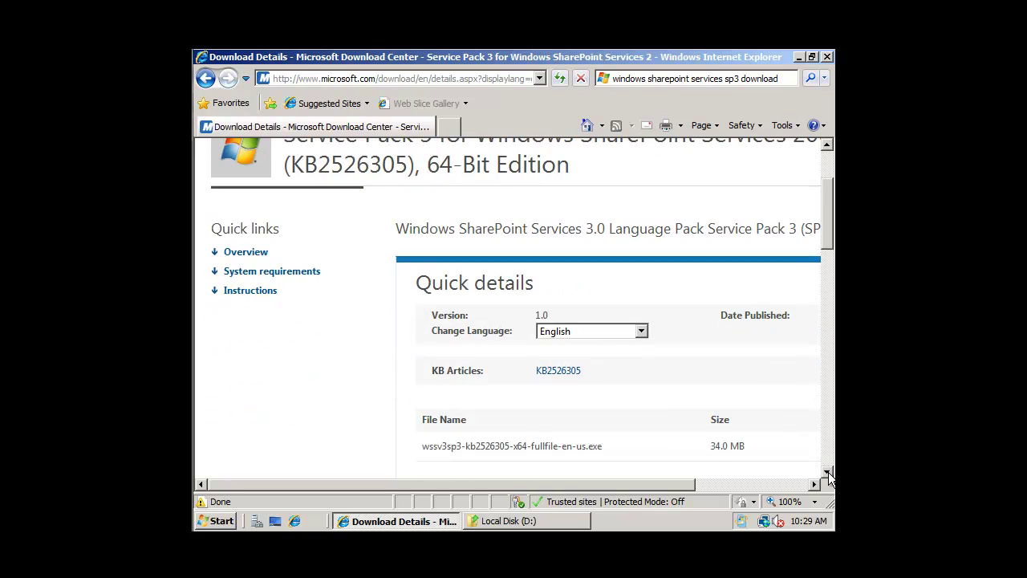
{"action": "left_click", "coordinate": [828, 473]}
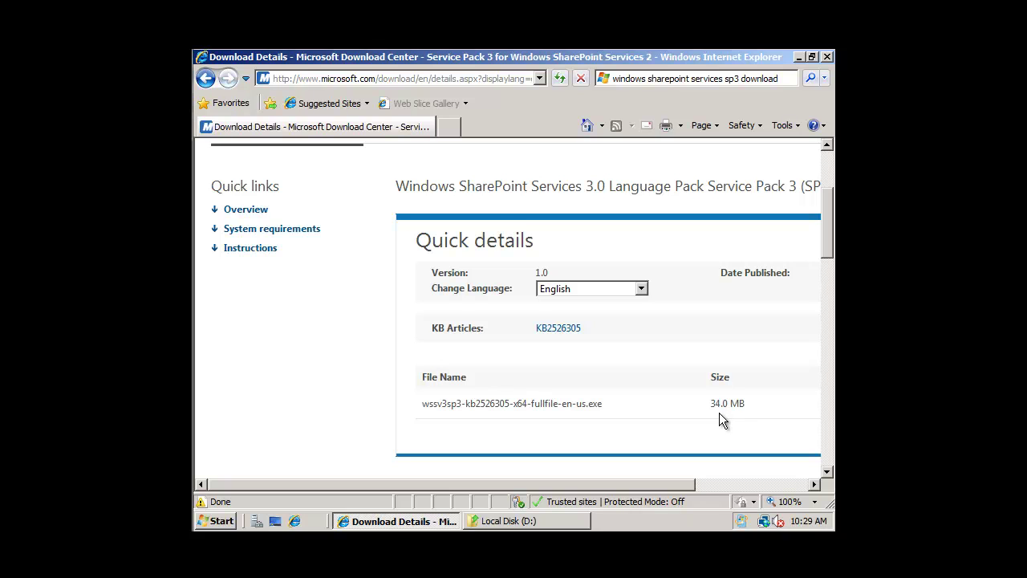
{"action": "left_click", "coordinate": [827, 57]}
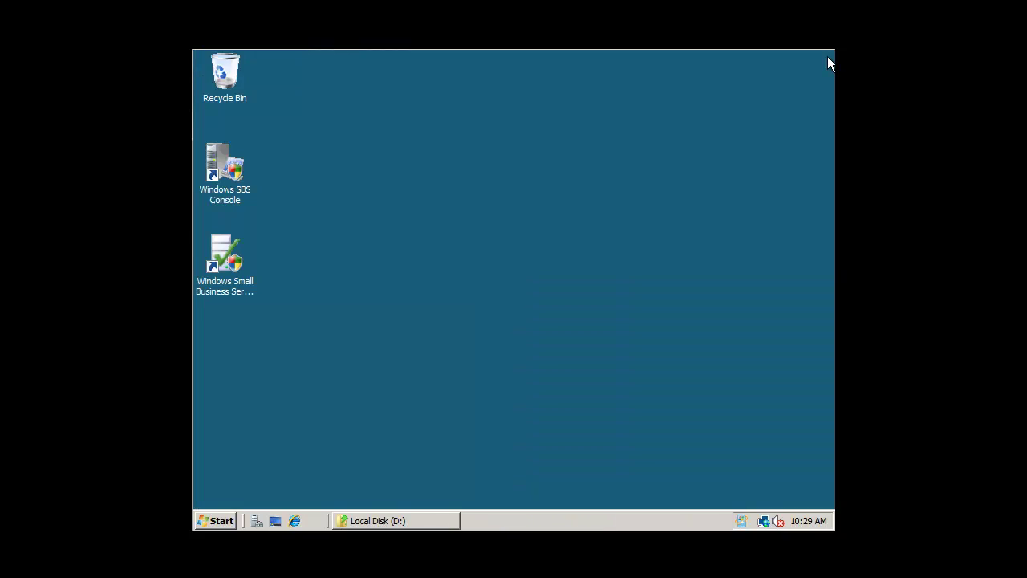
Select the wssv3sp3-kb2526305-x64-fullfile-en-us installer (35,000 KB) in Local Disk (D:)
{"action": "left_click", "coordinate": [415, 520]}
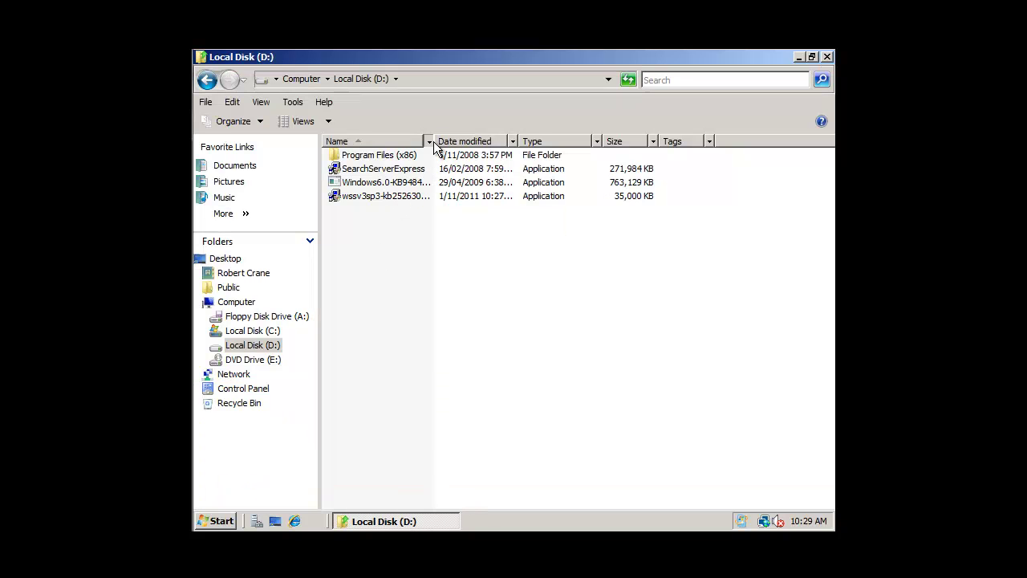
{"action": "left_click_drag", "start_coordinate": [434, 147], "coordinate": [528, 141]}
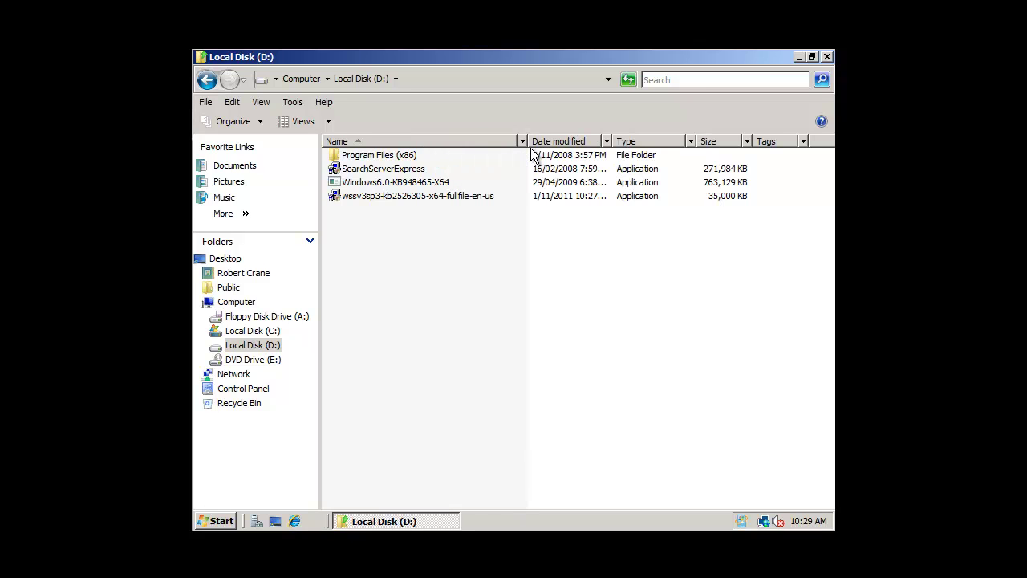
{"action": "left_click", "coordinate": [437, 199]}
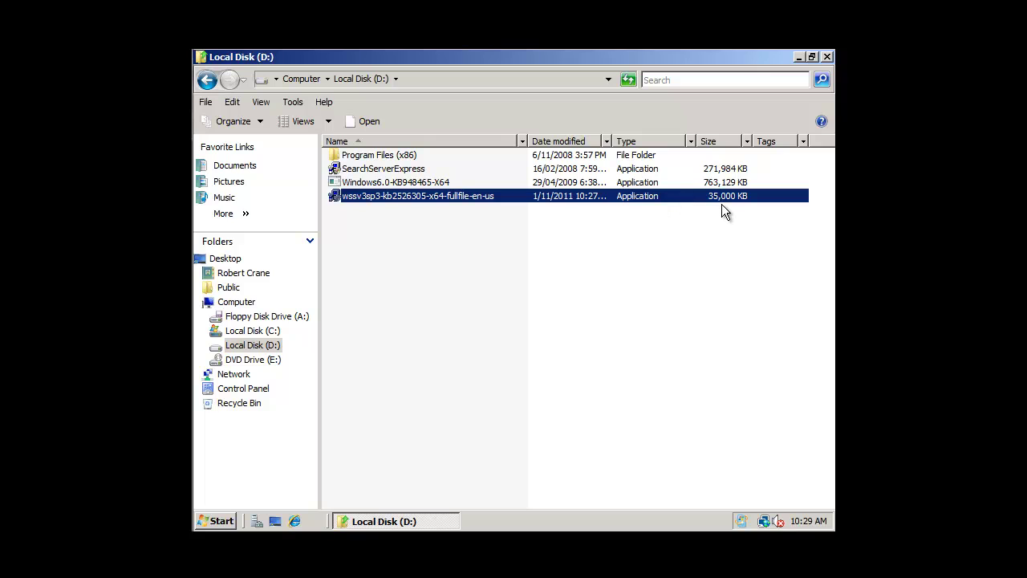
Run the wssv3sp3 x64 installer as administrator and approve the User Account Control prompt
{"action": "right_click", "coordinate": [451, 203]}
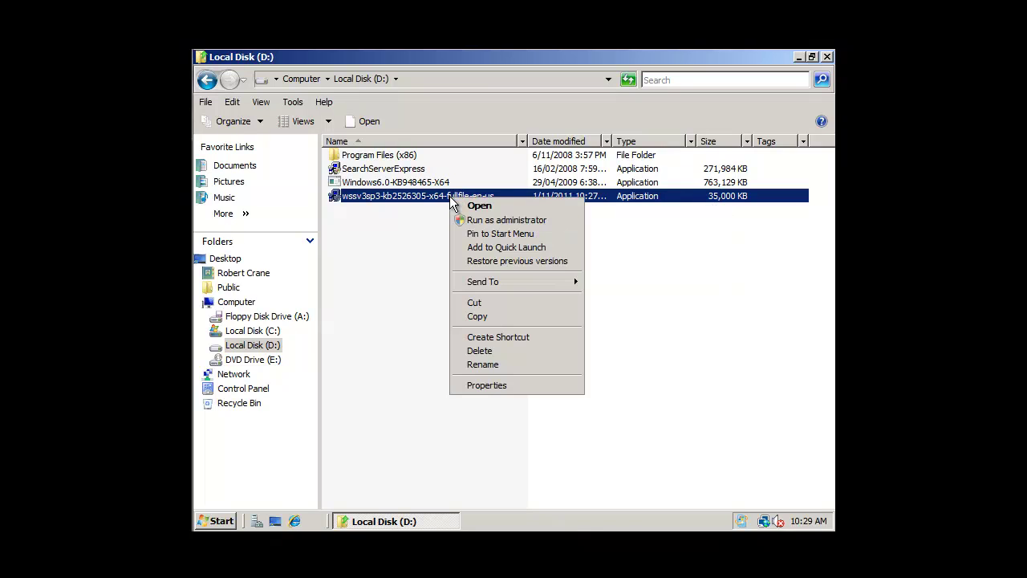
{"action": "left_click", "coordinate": [468, 219]}
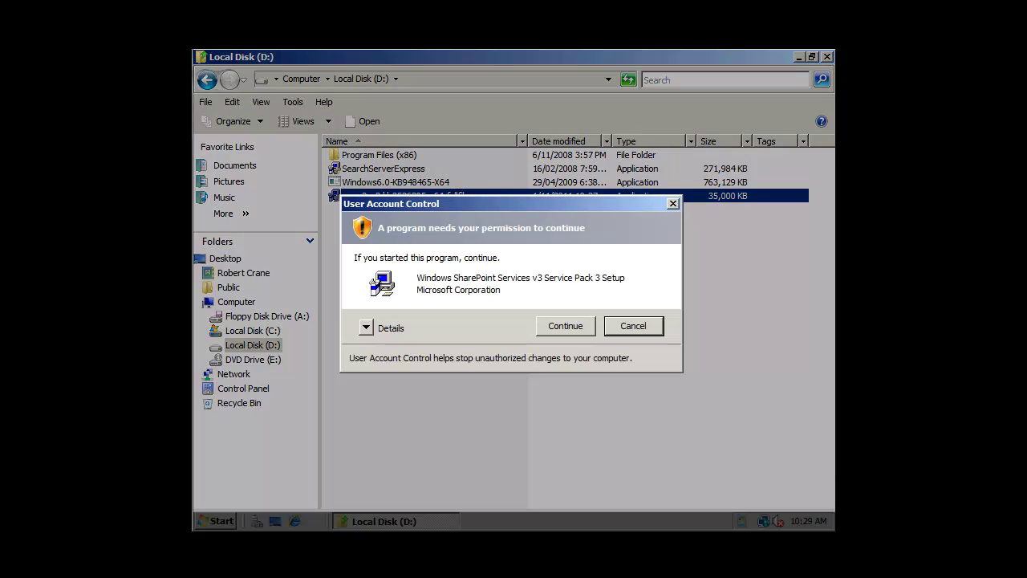
{"action": "left_click", "coordinate": [578, 328]}
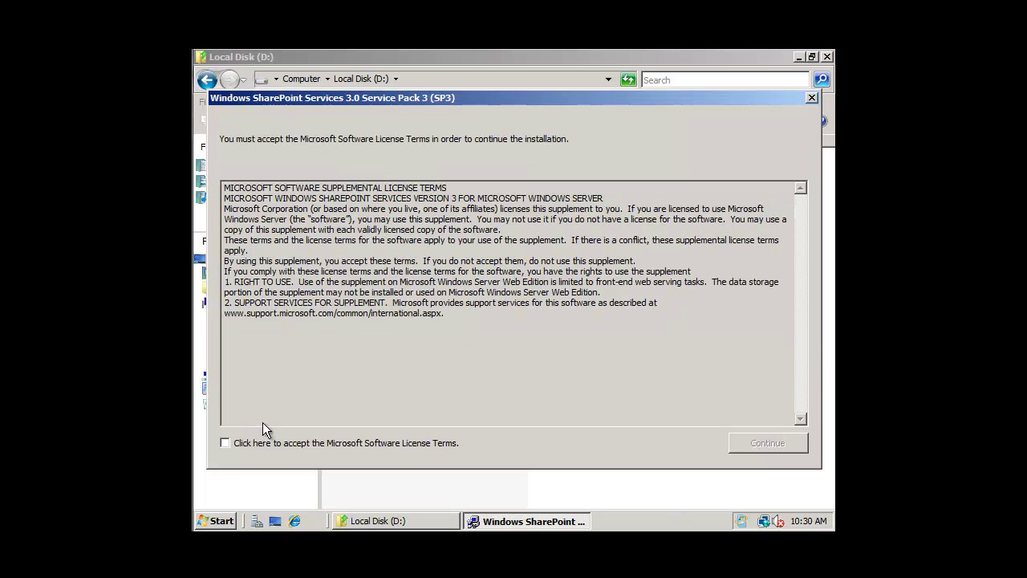
Accept the SP3 license terms and continue so setup starts extracting files
{"action": "left_click", "coordinate": [230, 442]}
{"action": "left_click", "coordinate": [775, 443]}
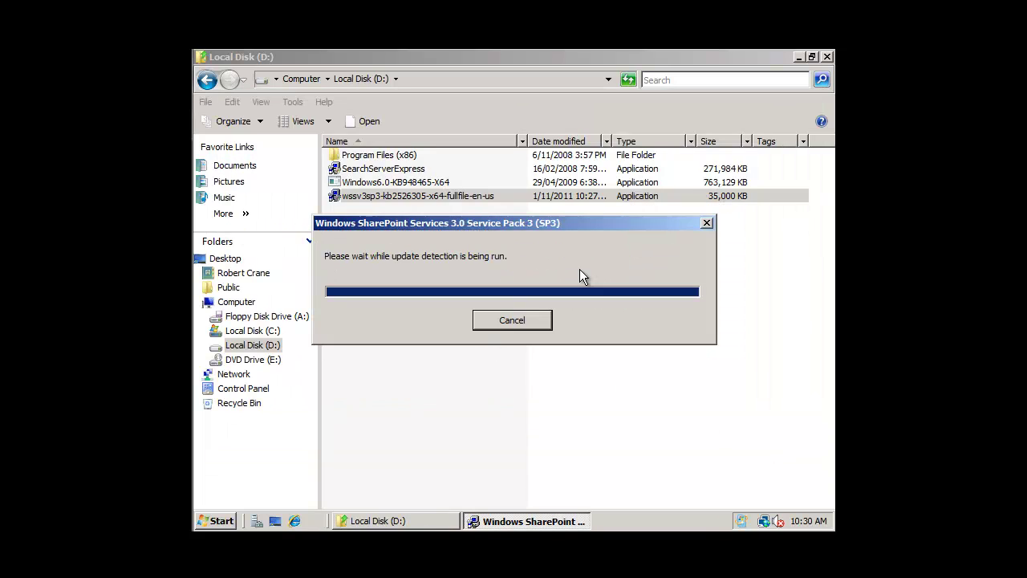
Minimize the Local Disk (D:) window while the SP3 update installs
{"action": "left_click", "coordinate": [799, 57]}
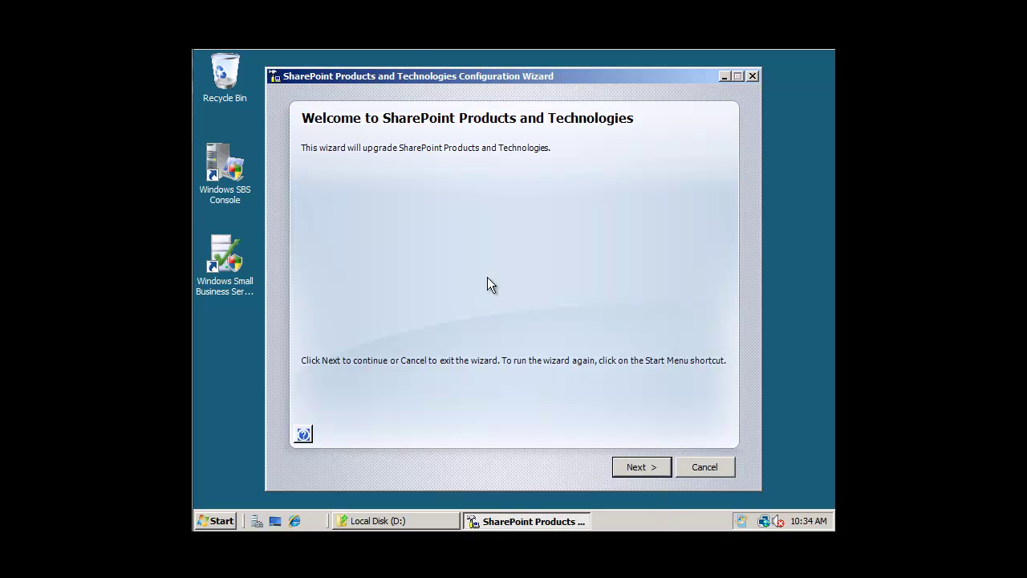
Run the upgrade configuration, confirming the services restart and the multi-server farm notice
{"action": "left_click", "coordinate": [630, 468]}
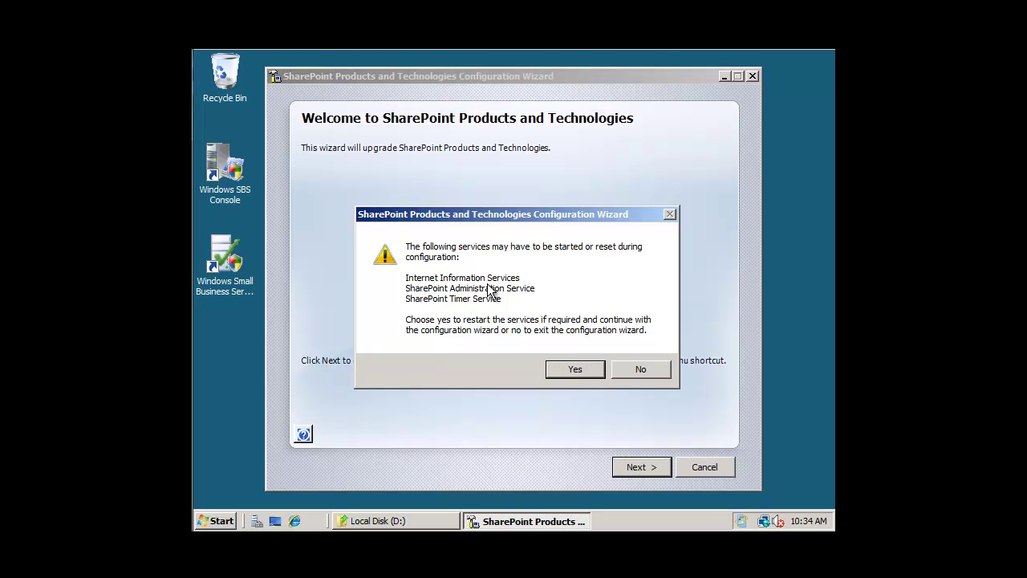
{"action": "left_click", "coordinate": [566, 371]}
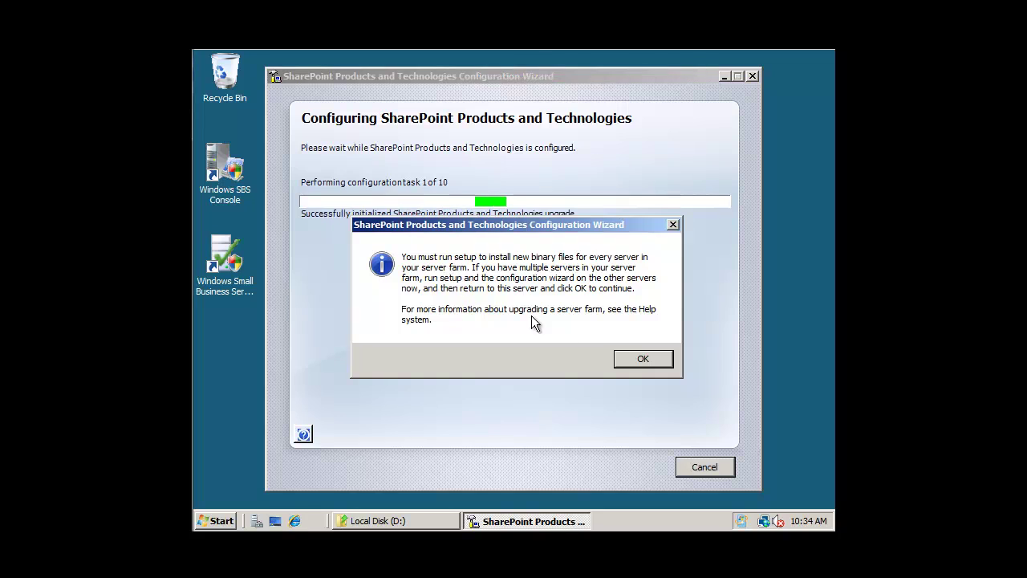
{"action": "left_click", "coordinate": [654, 361]}
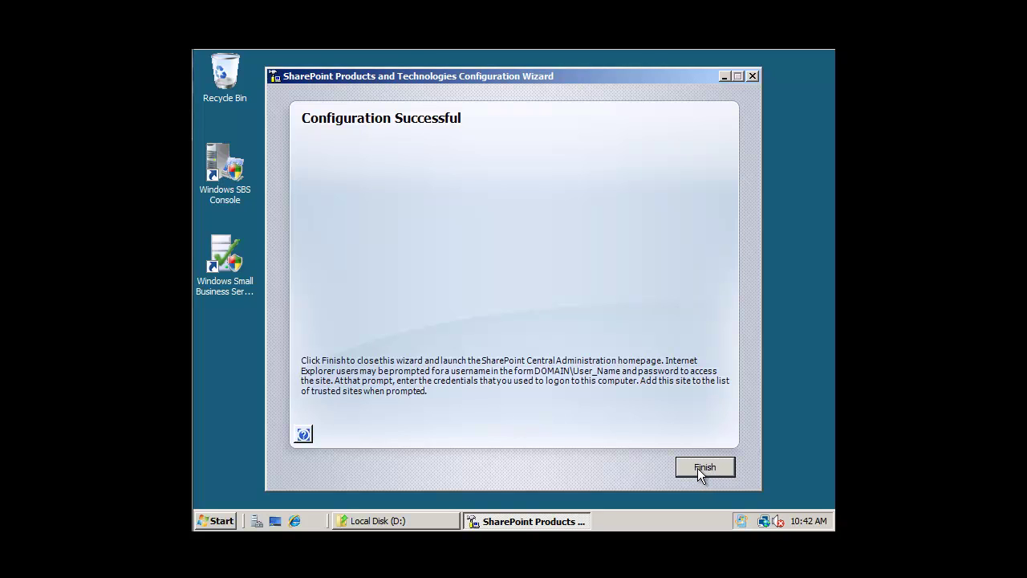
Close the Configuration Wizard with Finish after the successful configuration
{"action": "left_click", "coordinate": [697, 470]}
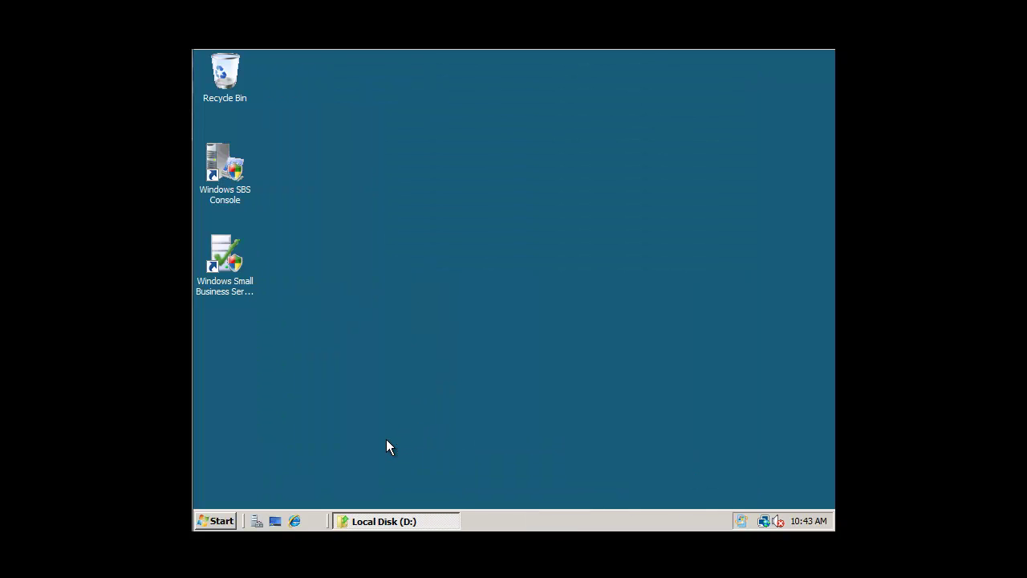
Confirm farm version 12.0.0.6608 under Operations > Servers in farm, then switch to Companyweb home
{"action": "left_click", "coordinate": [295, 521]}
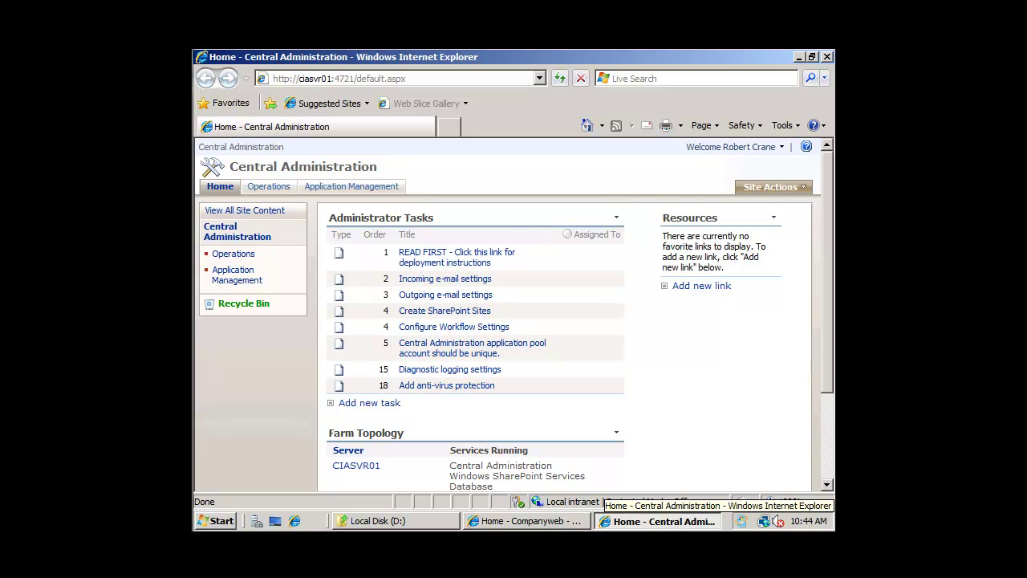
{"action": "left_click", "coordinate": [281, 191]}
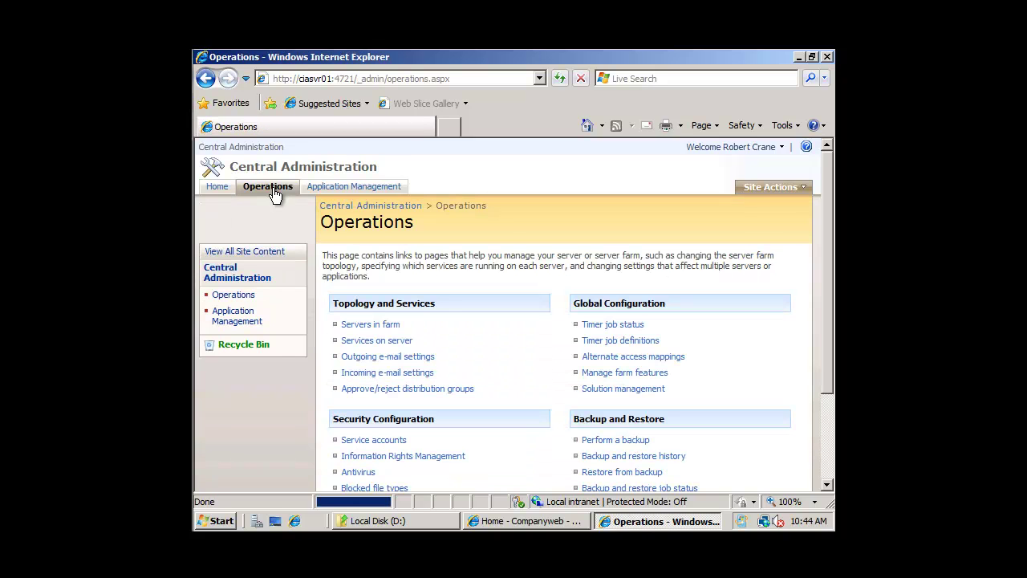
{"action": "left_click", "coordinate": [380, 326]}
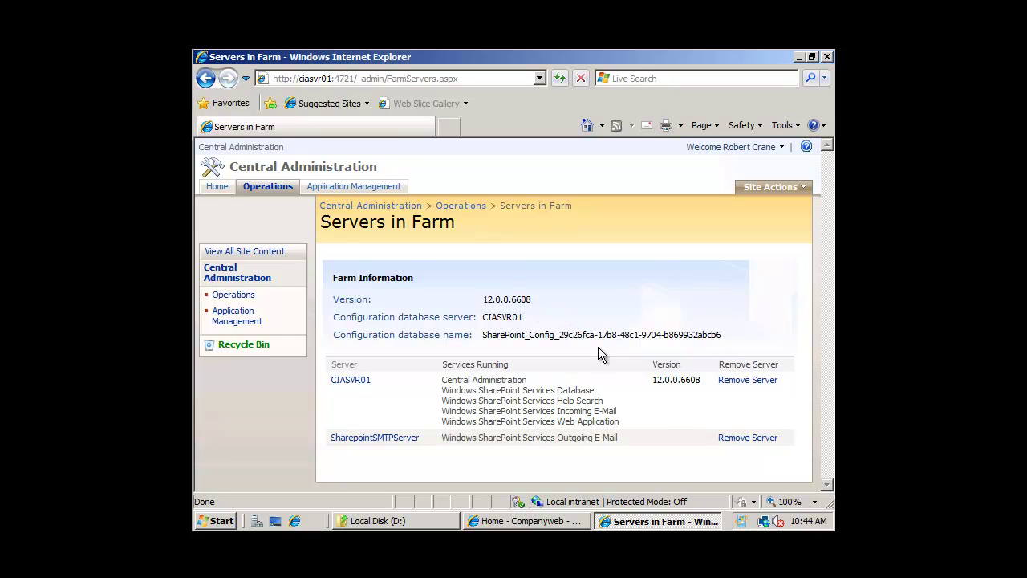
{"action": "left_click", "coordinate": [528, 523]}
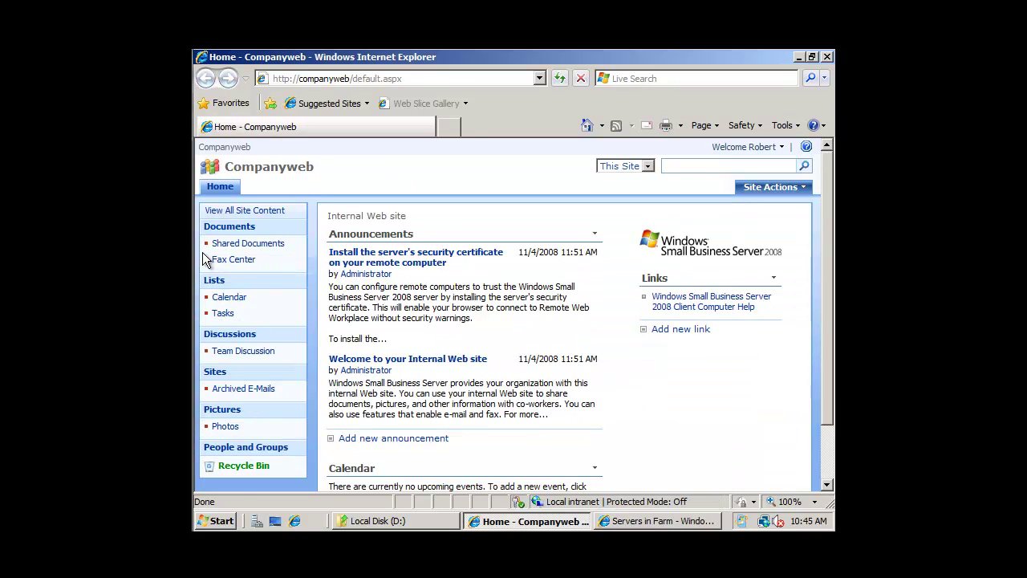
View Companyweb's empty Shared Documents library, then return to Servers in Farm showing 12.0.0.6608
{"action": "left_click", "coordinate": [235, 249]}
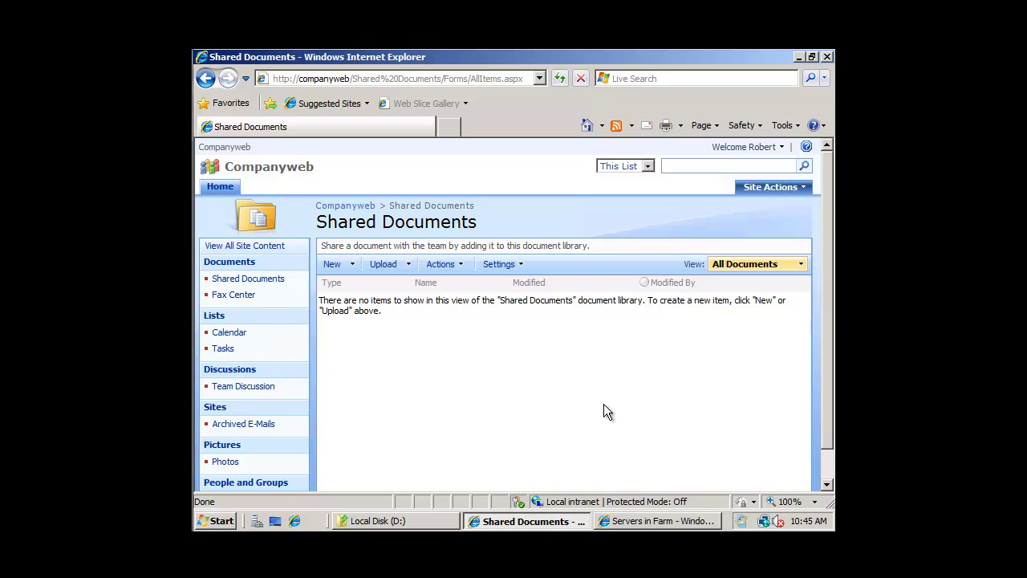
{"action": "left_click", "coordinate": [632, 523]}
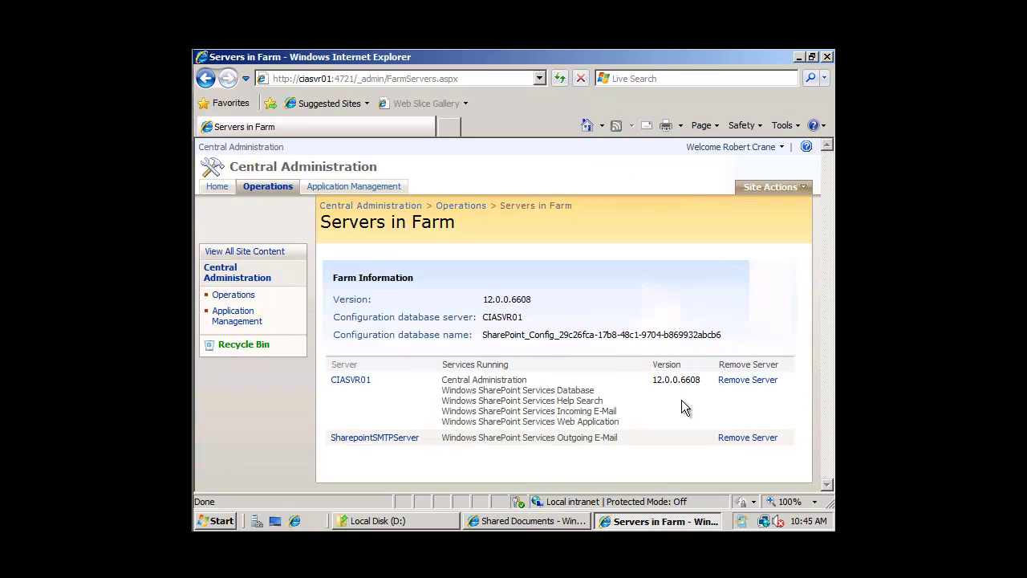